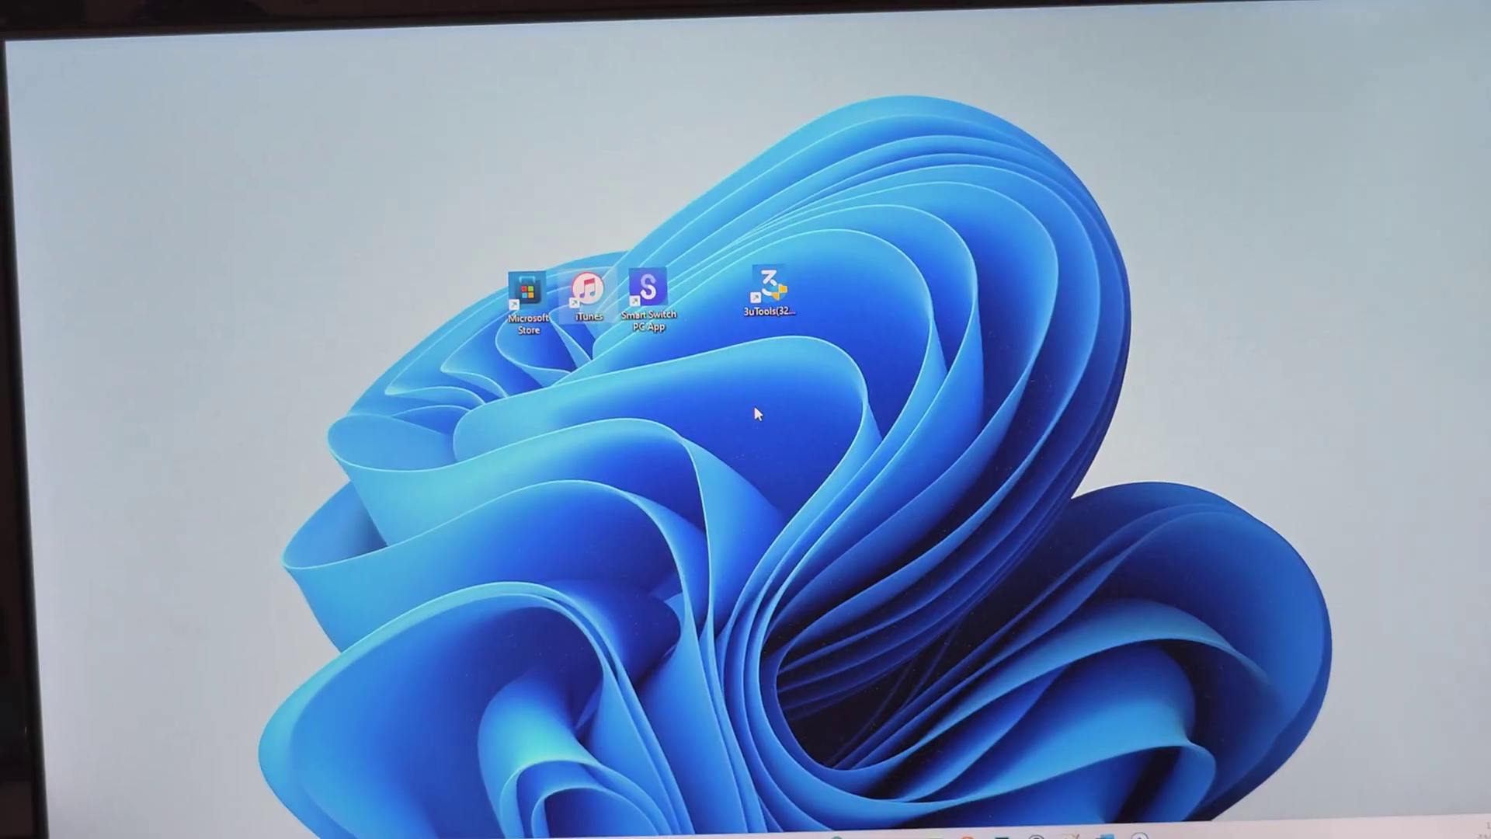
Launch iTunes from the desktop and move its window up and to the right.
{"action": "double_click", "coordinate": [603, 330]}
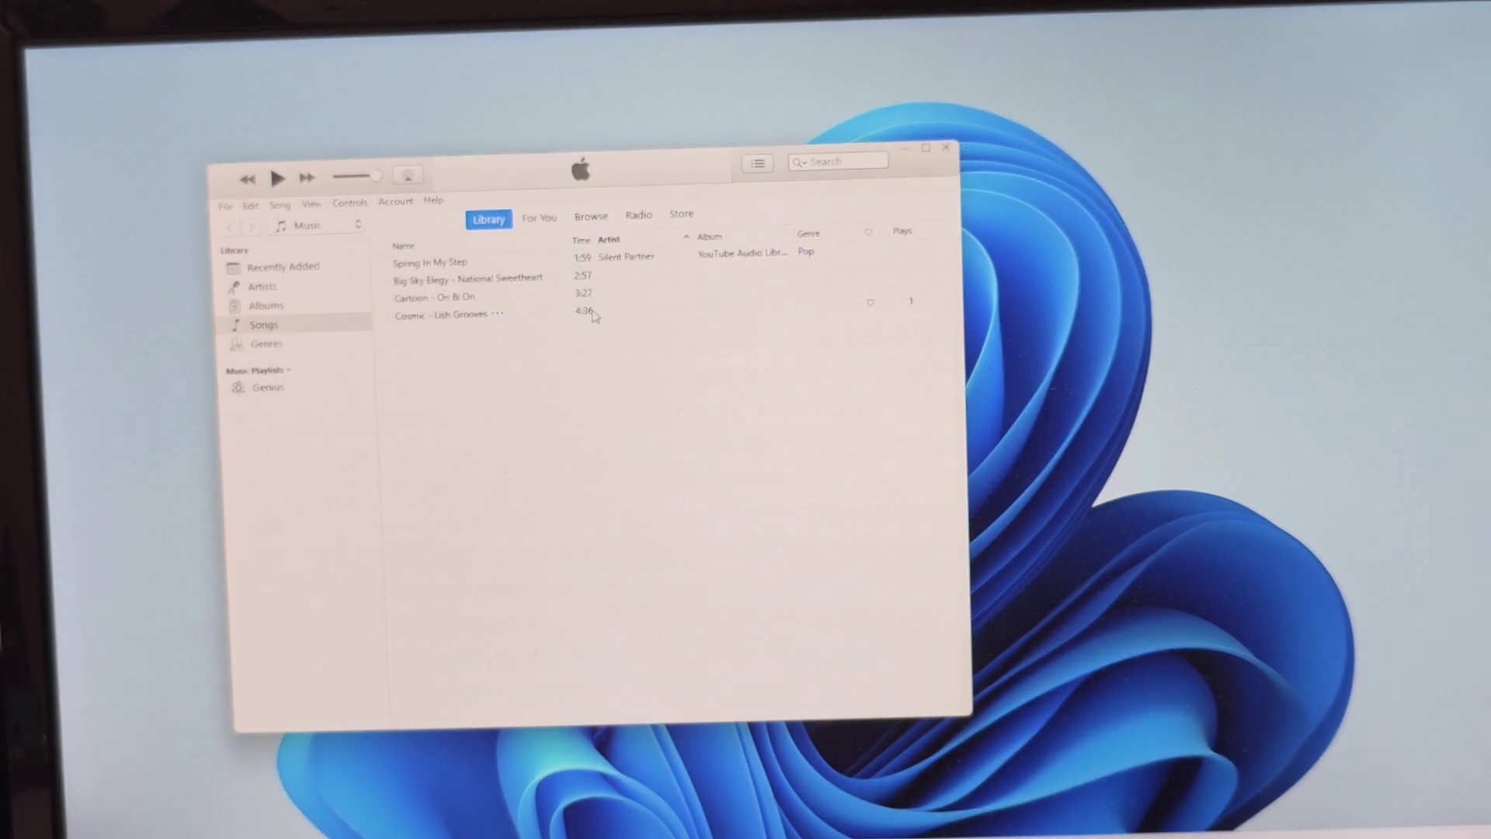
{"action": "left_click_drag", "start_coordinate": [703, 178], "coordinate": [918, 118]}
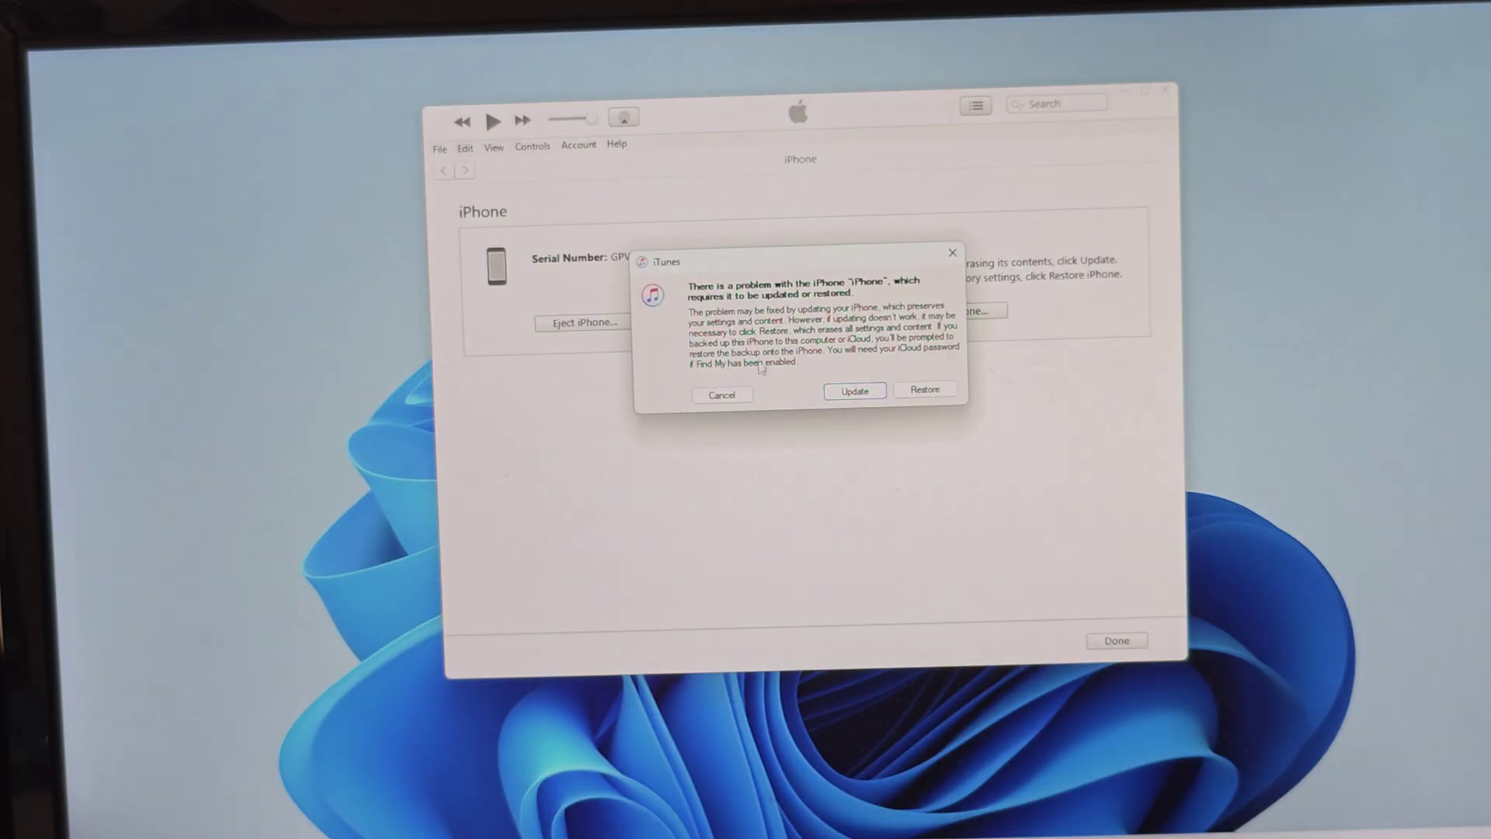
Move the iPhone update-or-restore prompt slightly higher on screen.
{"action": "left_click_drag", "start_coordinate": [835, 266], "coordinate": [821, 208]}
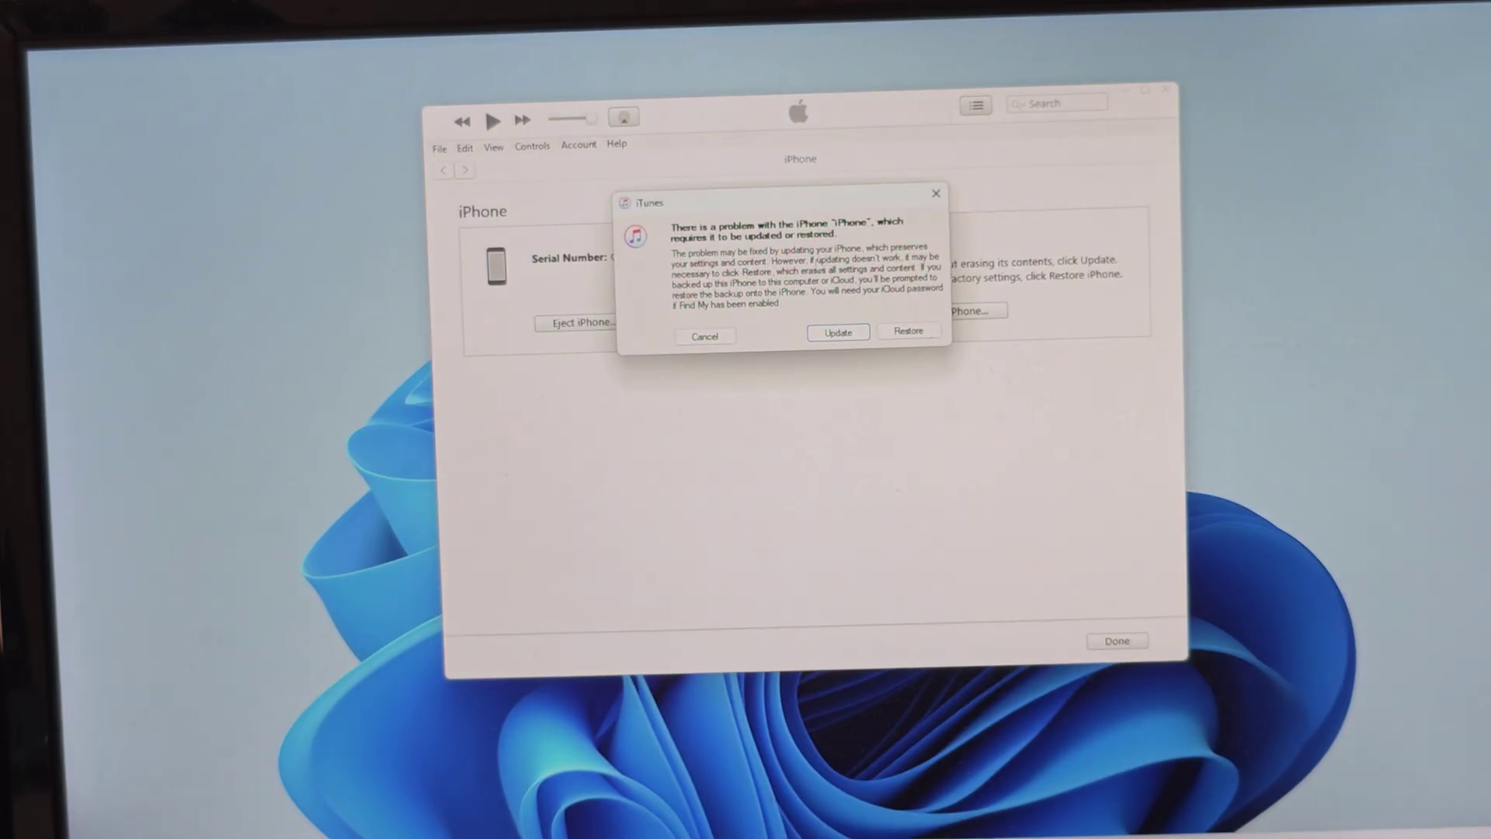